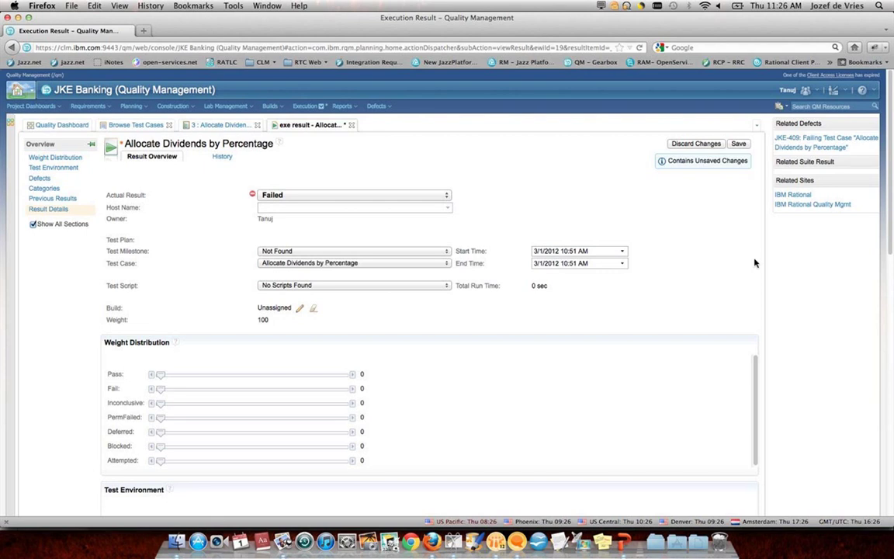
# Start a new defect from the failed execution result's Defects section, using JKE Banking as the artifact container
pyautogui.scroll(-5, 764, 276)
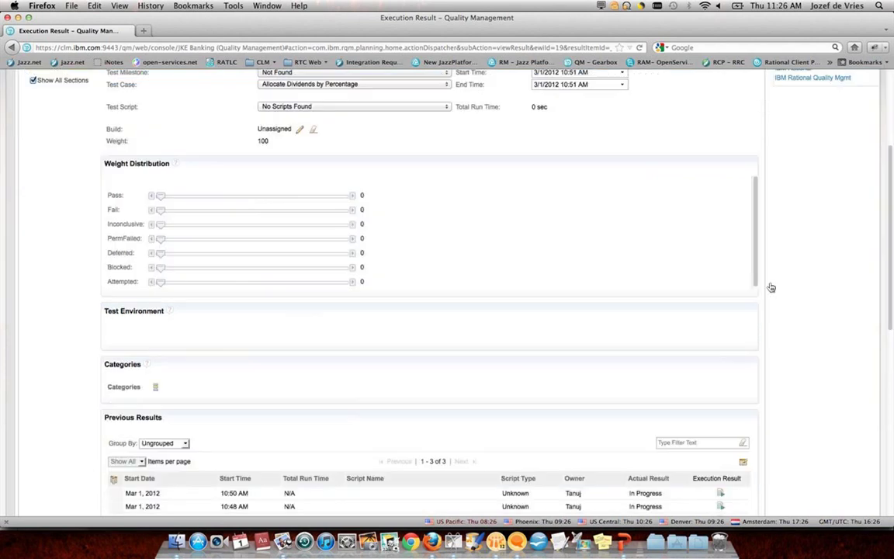
pyautogui.scroll(-8, 780, 299)
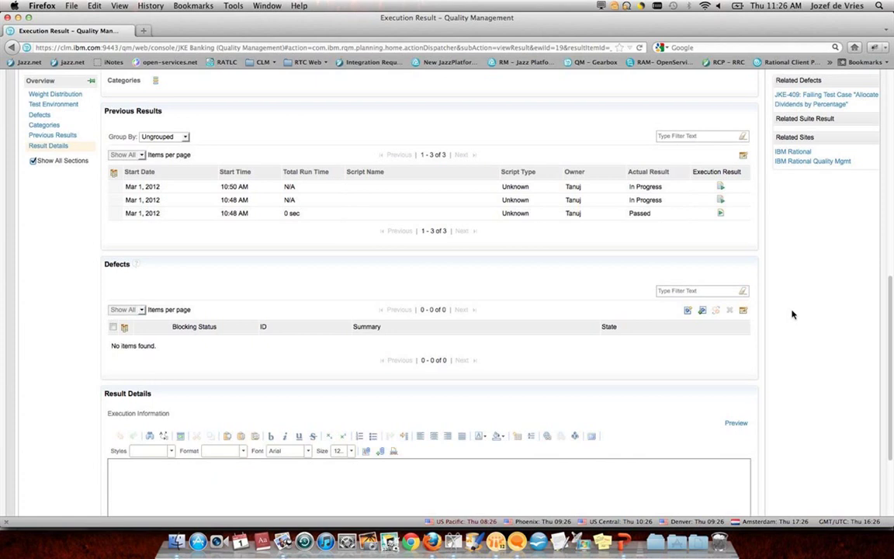
pyautogui.click(687, 311)
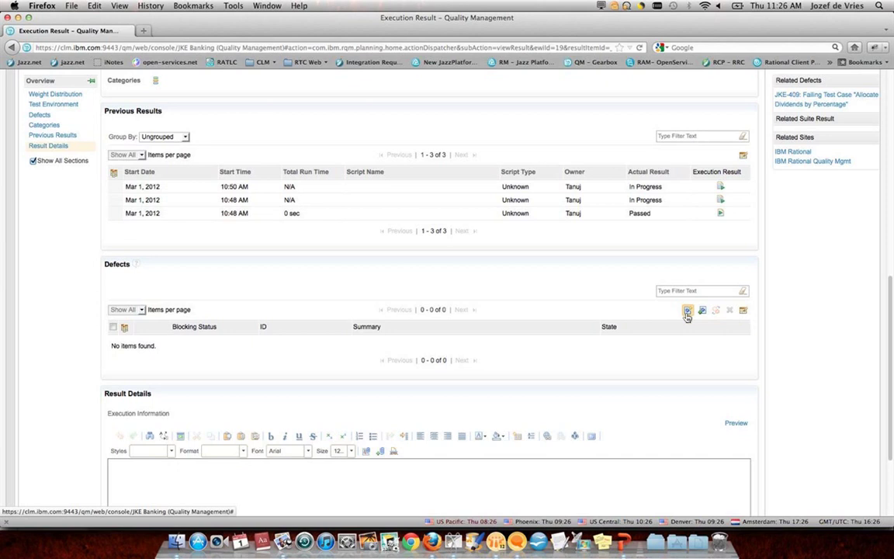
pyautogui.click(687, 311)
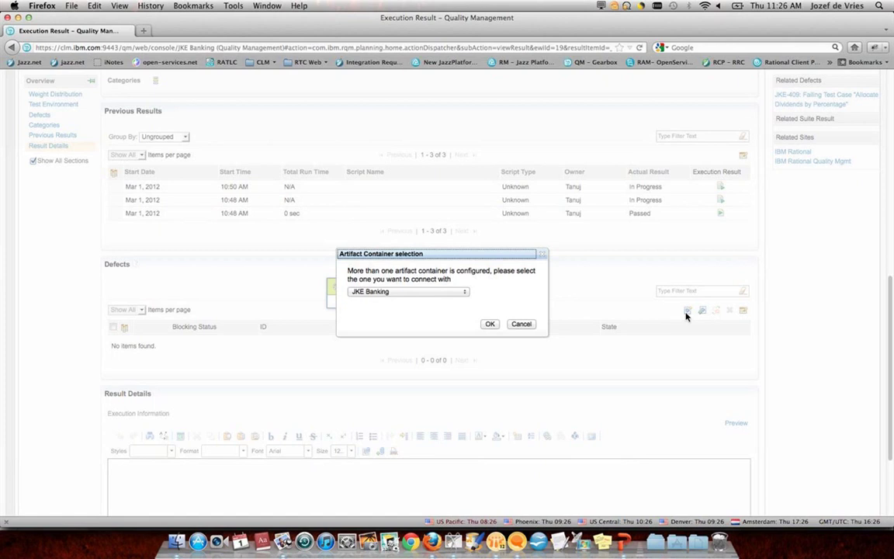
pyautogui.click(458, 292)
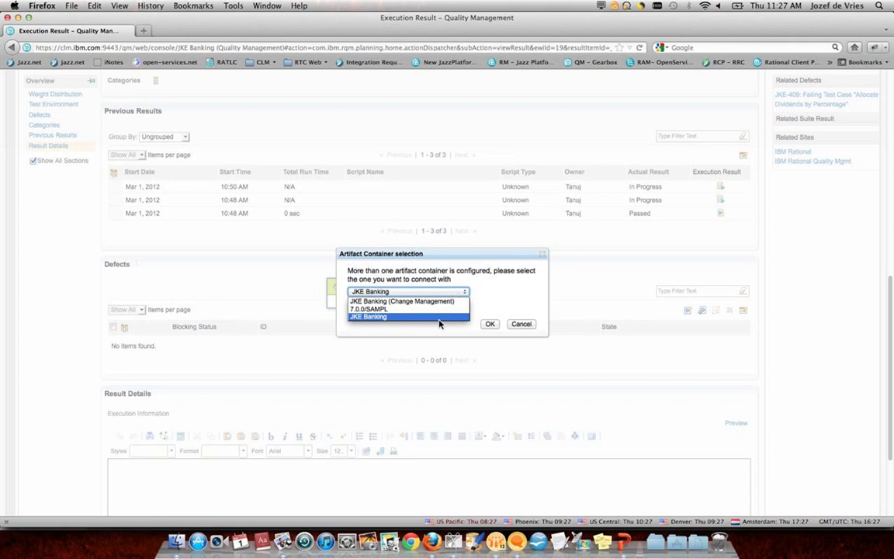
pyautogui.click(440, 317)
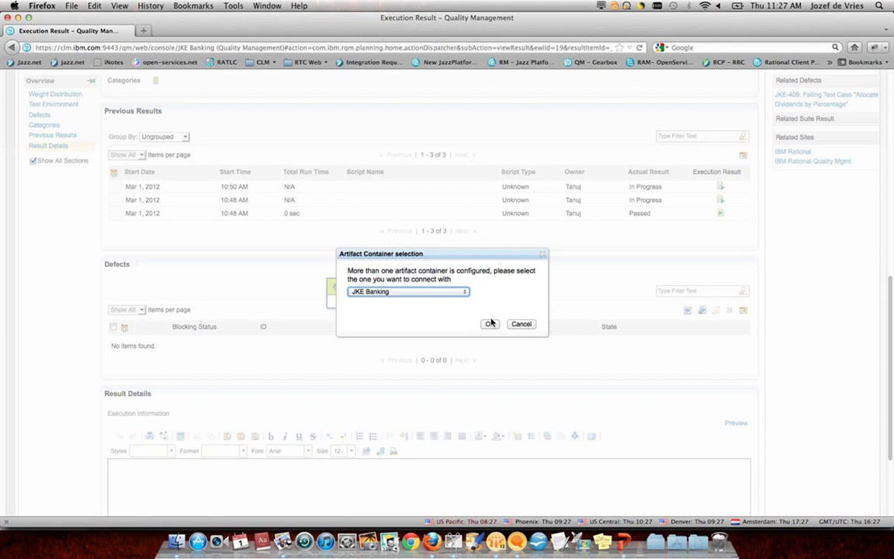
pyautogui.click(491, 323)
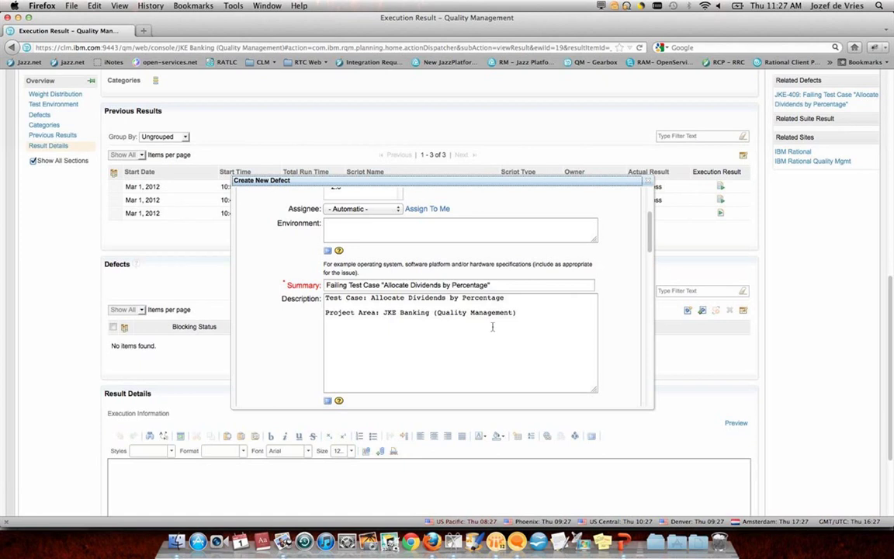
# Review the prefilled defect form and create the bug "Failing Test Case "Allocate Dividends by Percentage"" with Trivial priority
pyautogui.moveTo(650, 249)
pyautogui.mouseDown()
pyautogui.moveTo(652, 268)
pyautogui.moveTo(657, 247)
pyautogui.mouseUp()
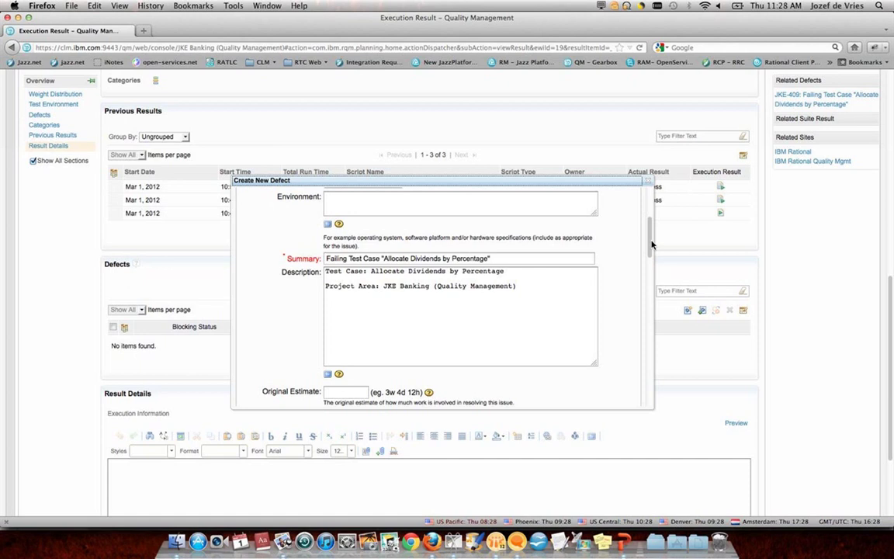
pyautogui.scroll(3, 651, 245)
pyautogui.scroll(2, 652, 233)
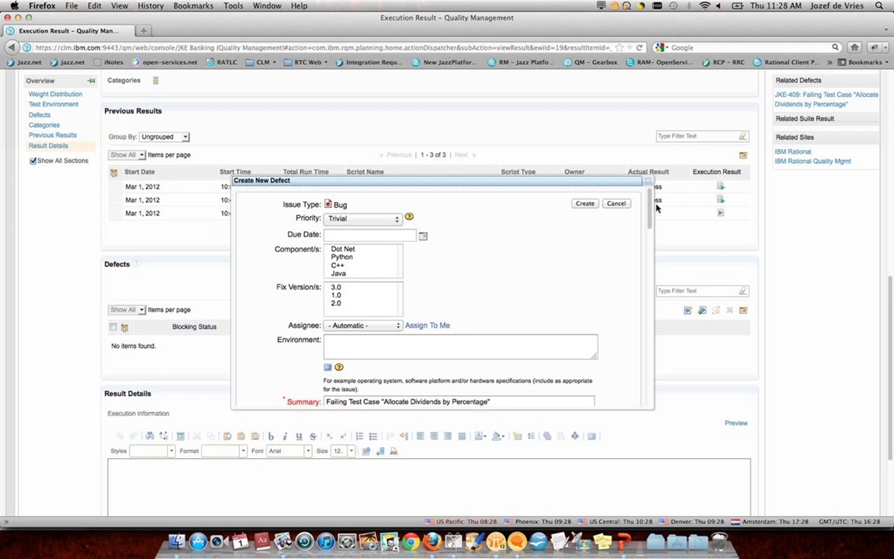
pyautogui.click(586, 206)
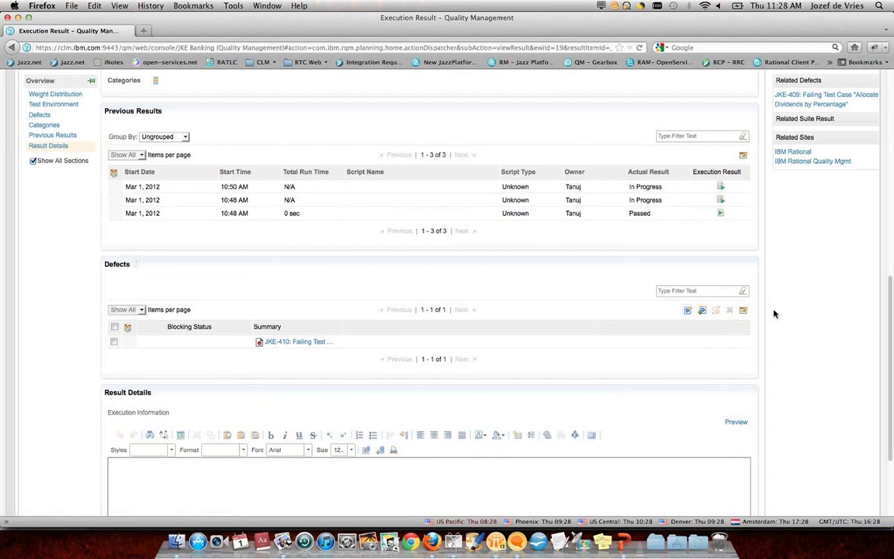
# Save the execution result and preview the newly linked defect JKE-410 in its Defects section
pyautogui.moveTo(291, 351)
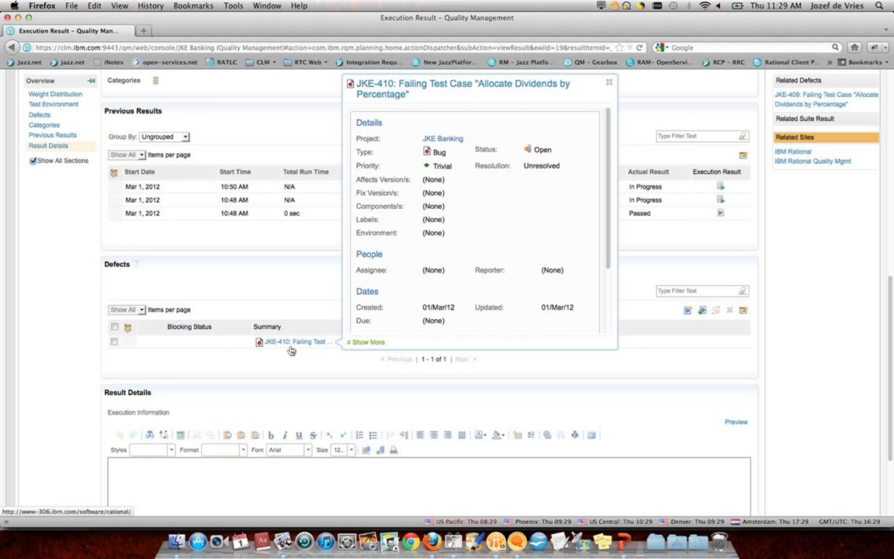
pyautogui.scroll(10, 811, 143)
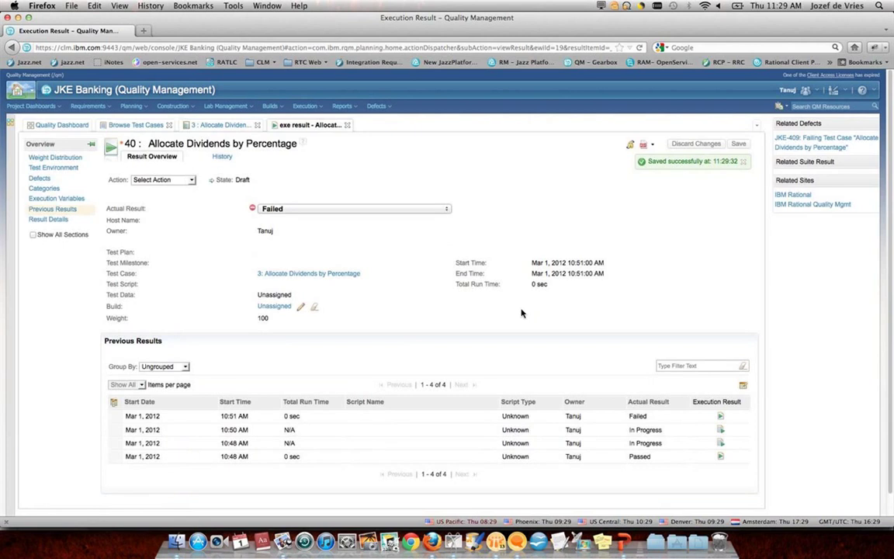
pyautogui.click(39, 178)
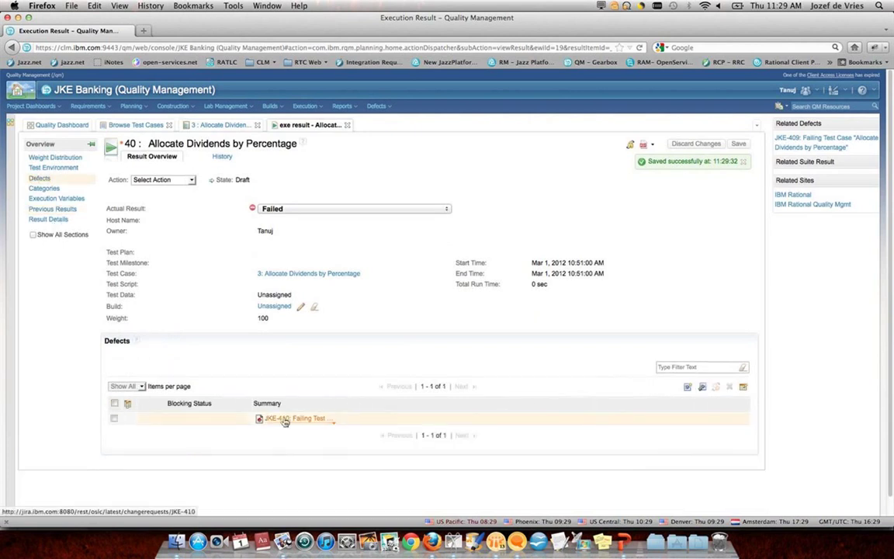
pyautogui.moveTo(284, 421)
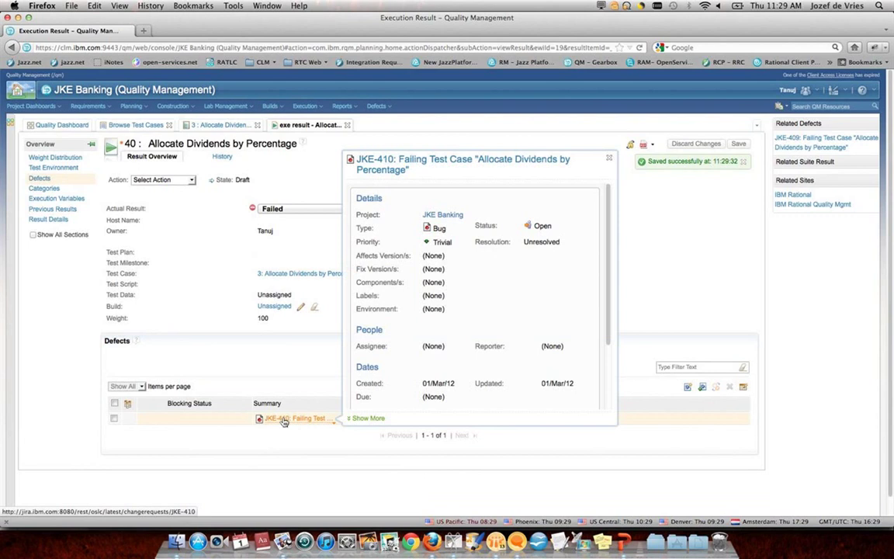
# Open defect JKE-410 in a new browser tab and examine its OSLC links to the plan item and tests
pyautogui.rightClick(285, 420)
pyautogui.click(296, 425)
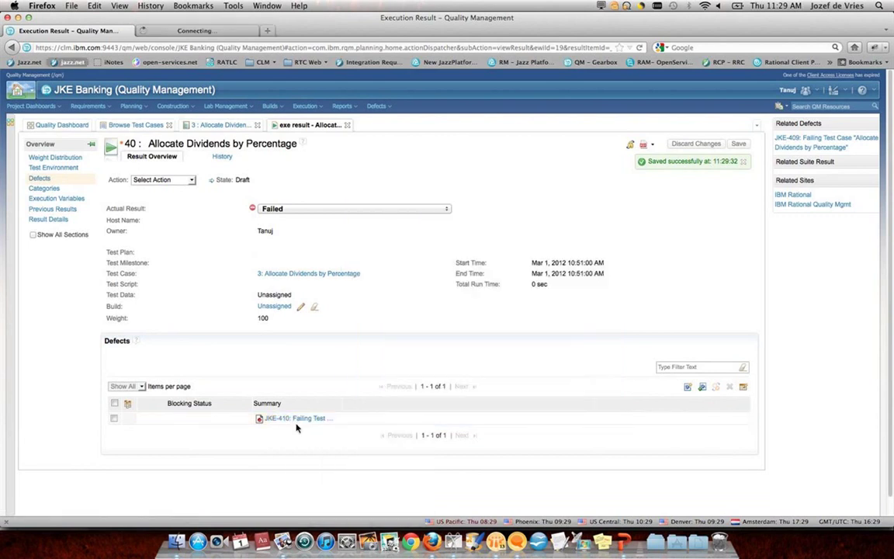
pyautogui.click(221, 31)
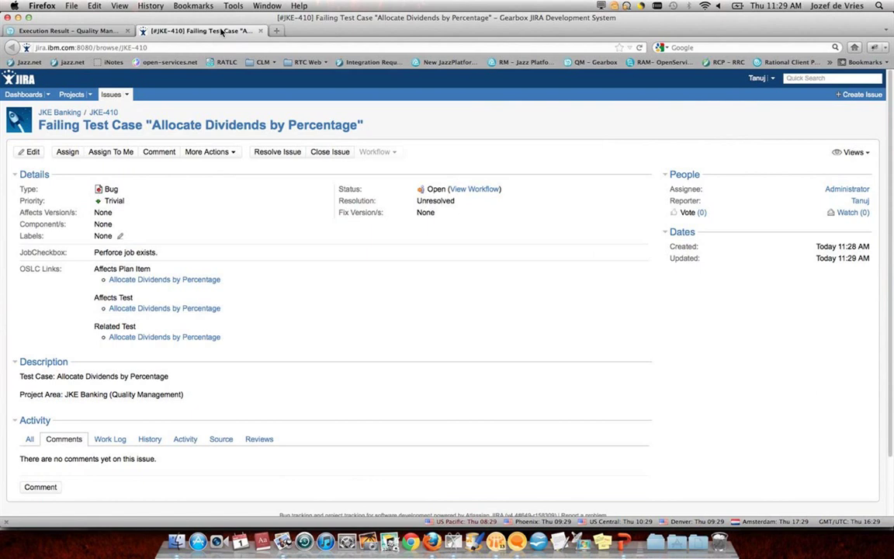
pyautogui.moveTo(221, 338); pyautogui.dragTo(15, 242)
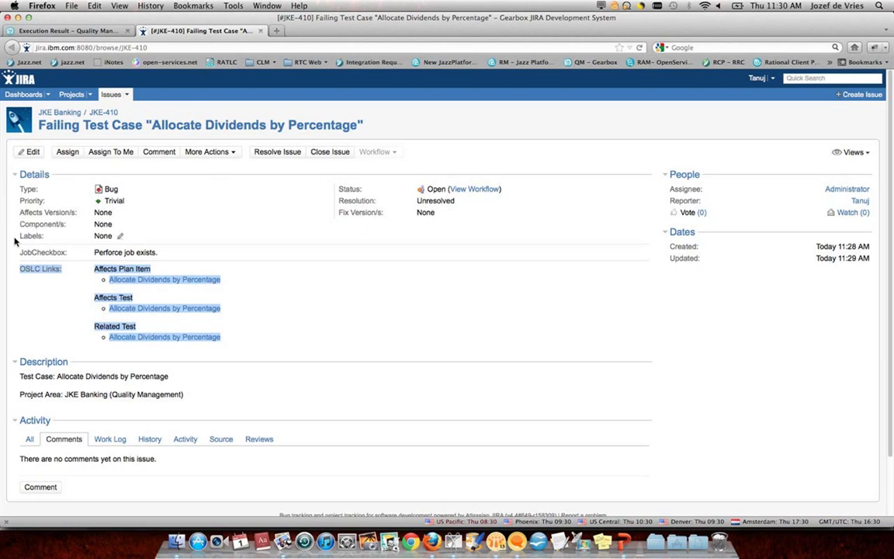
pyautogui.click(296, 339)
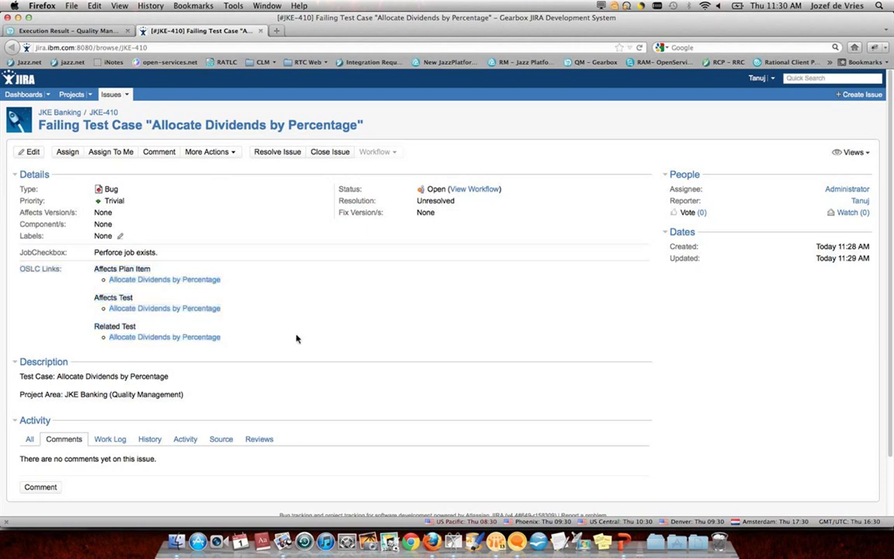
# Open the defect's Affects Plan Item link, "Allocate Dividends by Percentage", in a new browser tab and view the story's links
pyautogui.rightClick(171, 283)
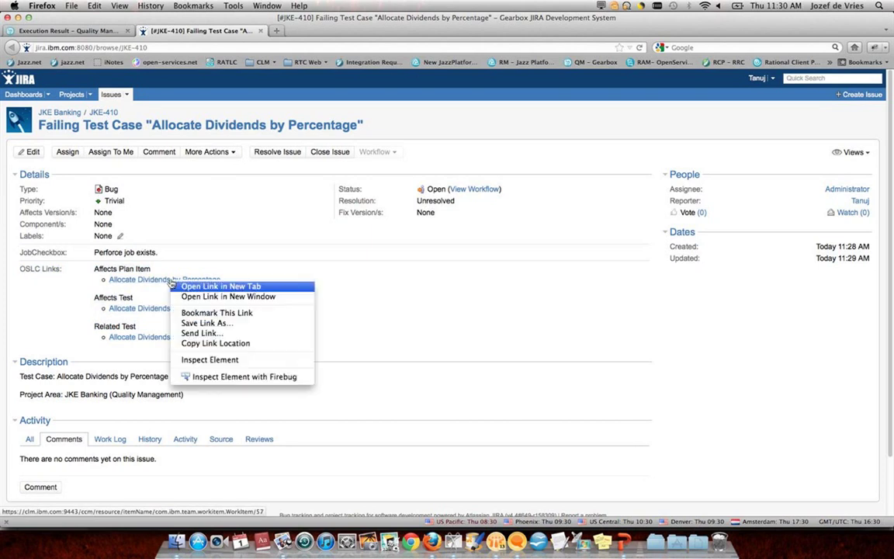
pyautogui.click(190, 286)
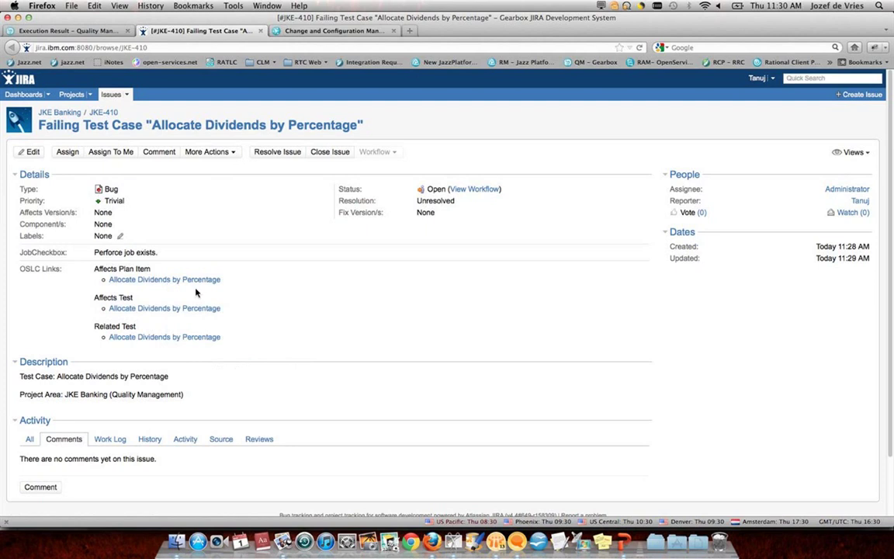
pyautogui.click(345, 32)
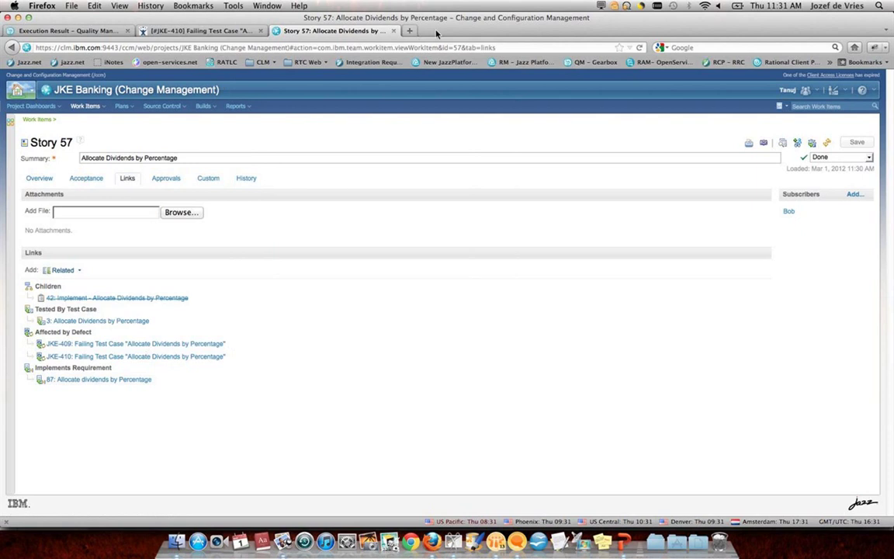
pyautogui.click(409, 31)
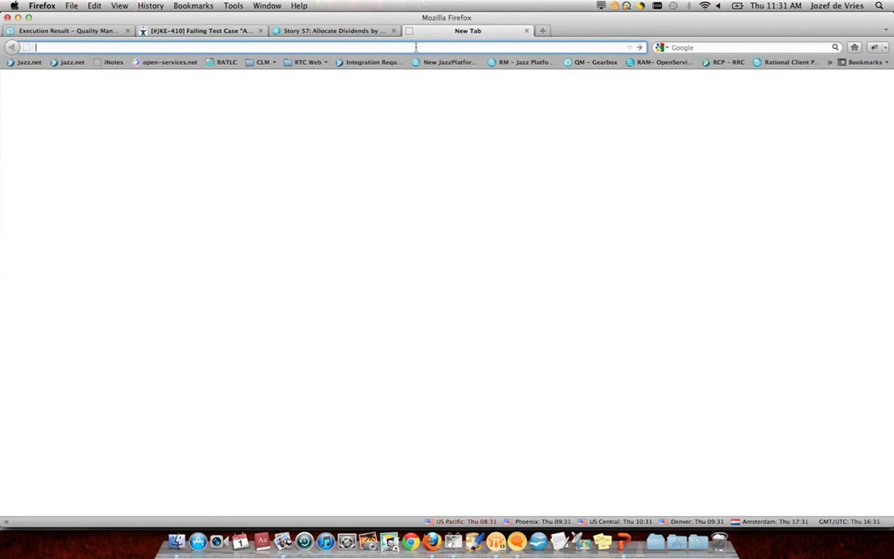
pyautogui.click(308, 31)
pyautogui.moveTo(35, 48); pyautogui.dragTo(220, 47)
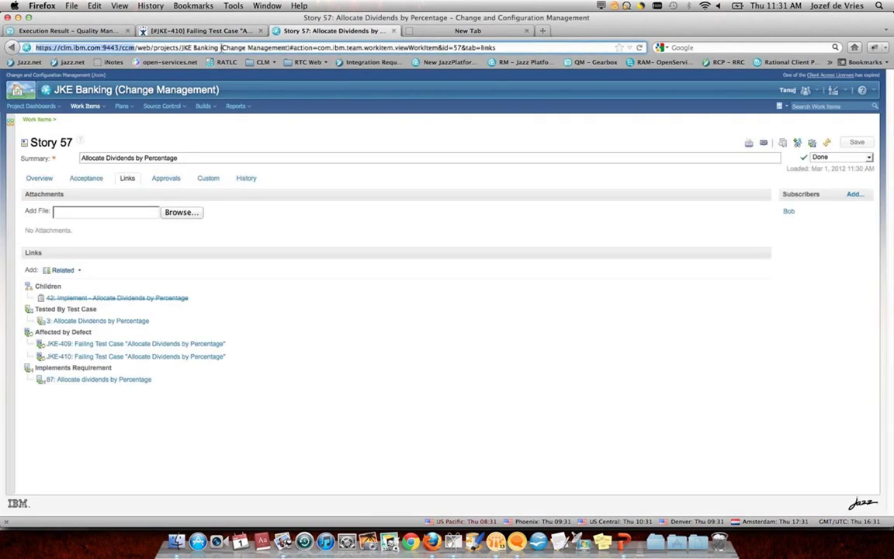
pyautogui.press('super+c')
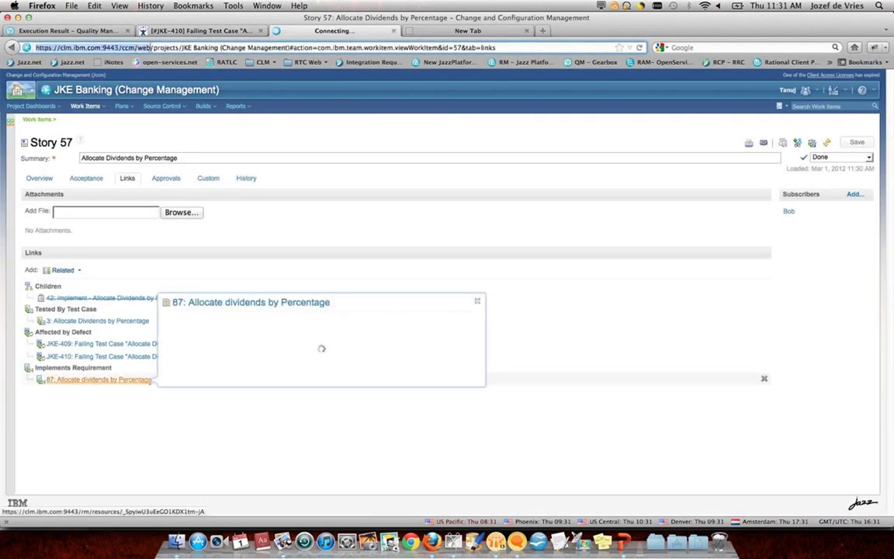
# Open the story's implemented requirement "87: Allocate dividends by Percentage" in a new browser tab and view it
pyautogui.rightClick(127, 381)
pyautogui.click(159, 388)
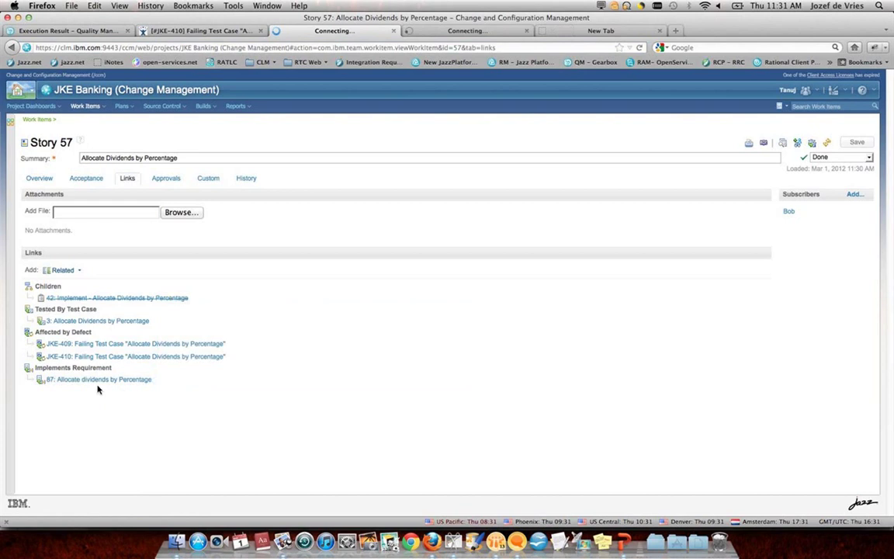
pyautogui.click(486, 35)
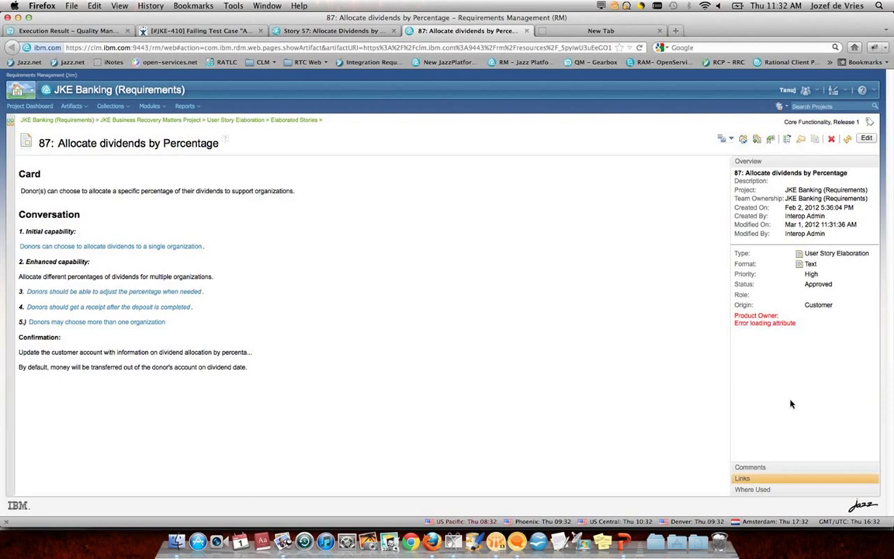
# Try to add a Validated By link to the requirement, and bring up and cancel a Tracked By link to a new JKE Banking task
pyautogui.click(772, 479)
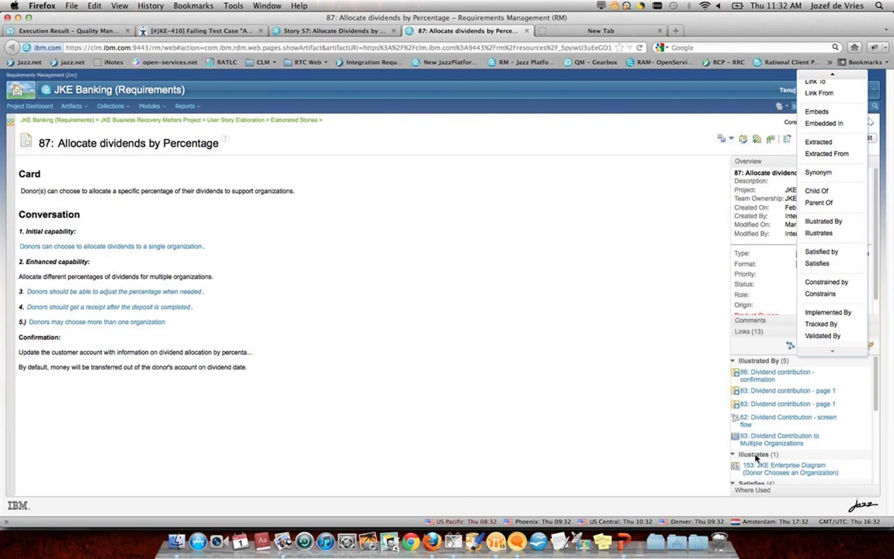
pyautogui.click(823, 336)
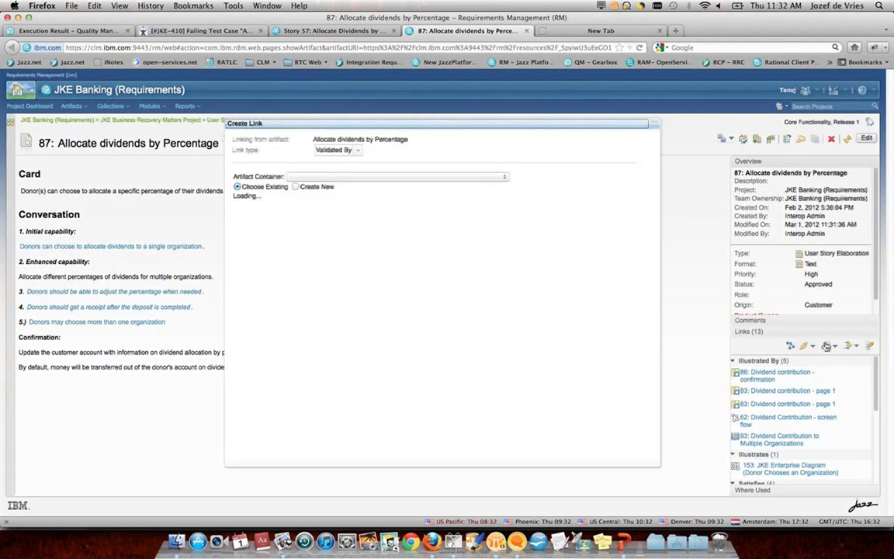
pyautogui.click(809, 355)
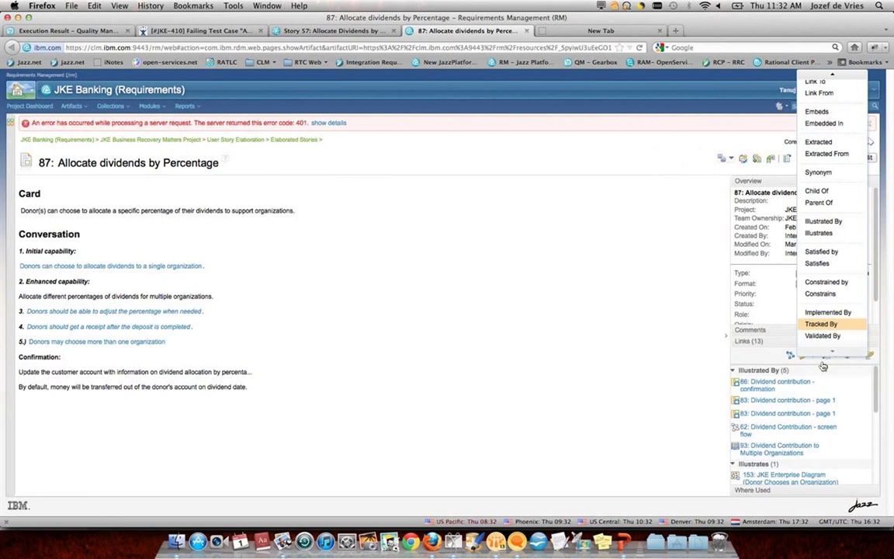
pyautogui.click(821, 324)
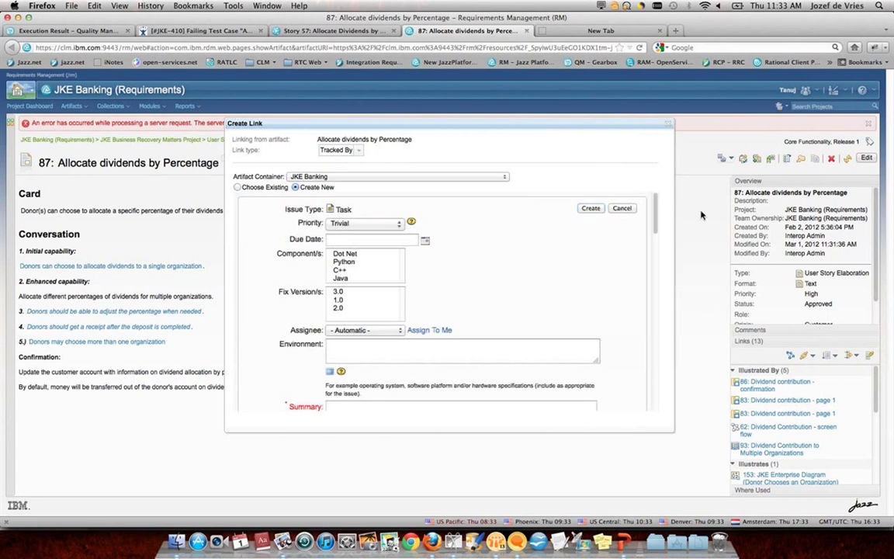
pyautogui.click(622, 208)
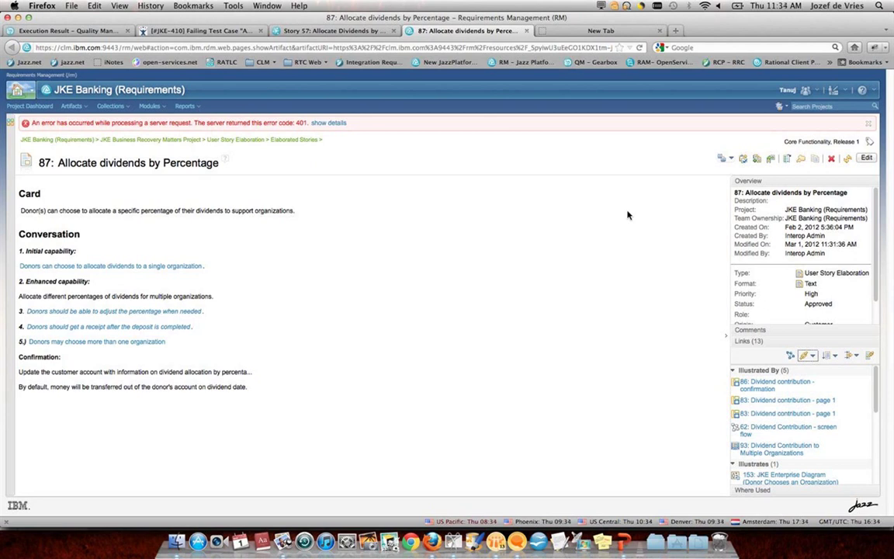
# Switch to Microsoft PowerPoint
pyautogui.press('super+Tab')
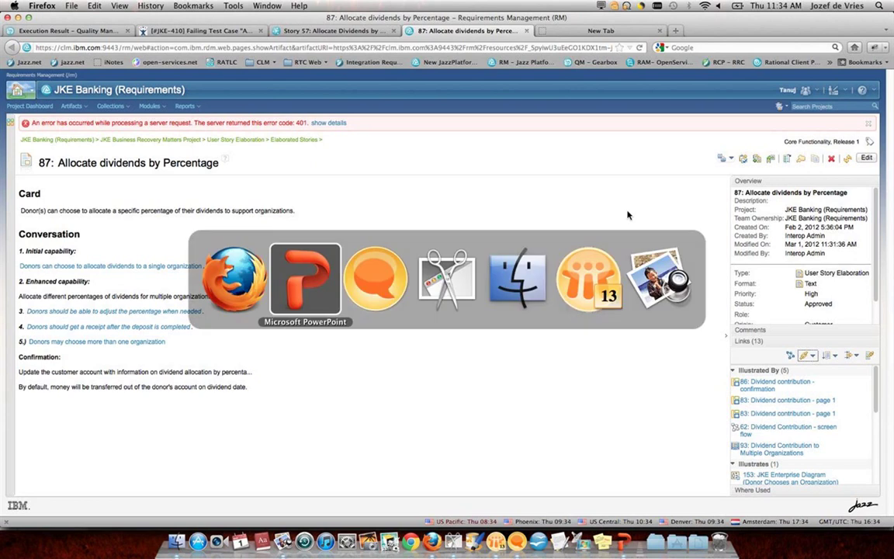